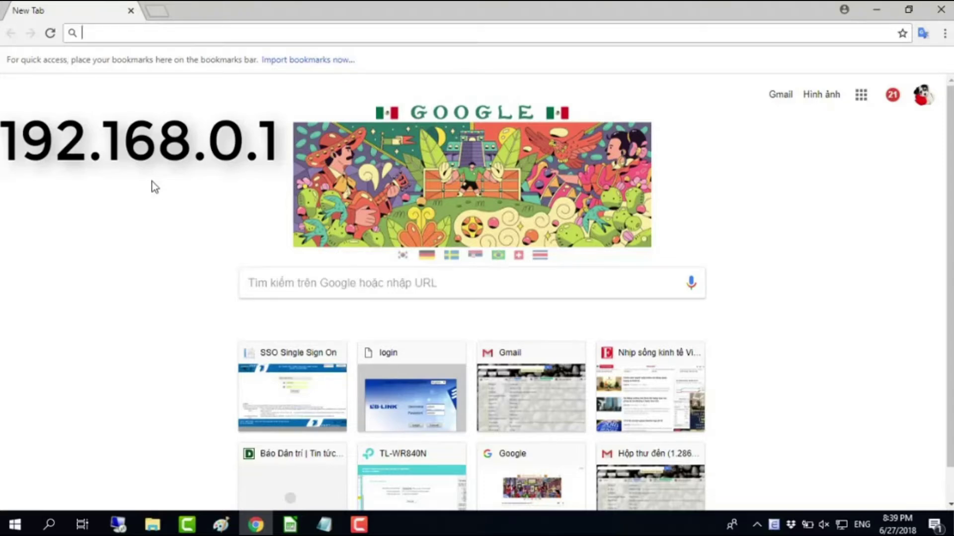
- Load the router login page at 192.168.0.1, open tplinkwifi.net in a second tab, then return to the first
type("192.168.")
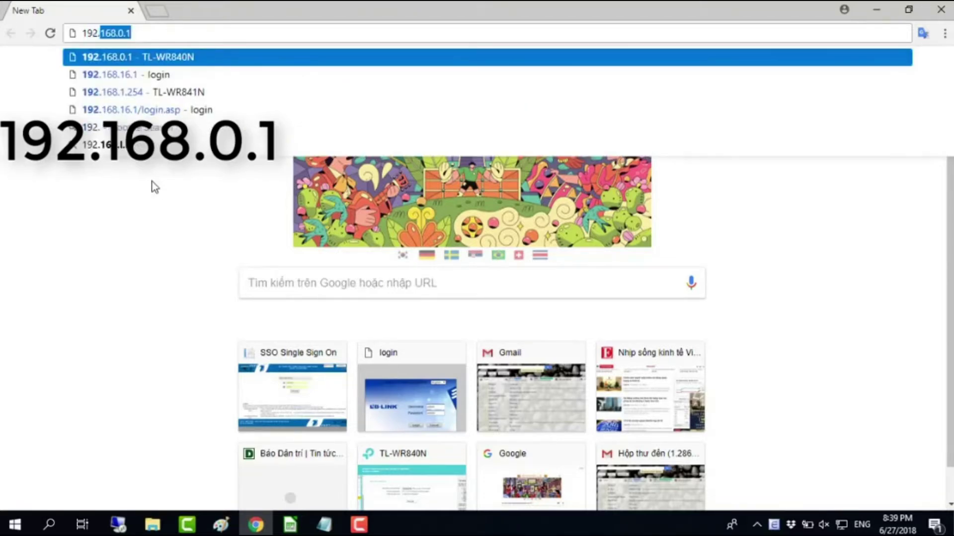
type("0.1")
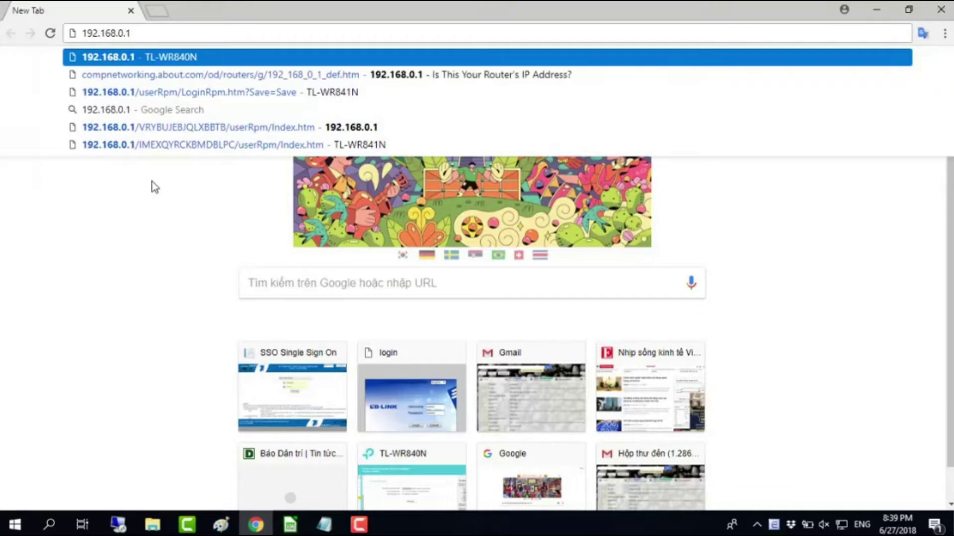
key("Return")
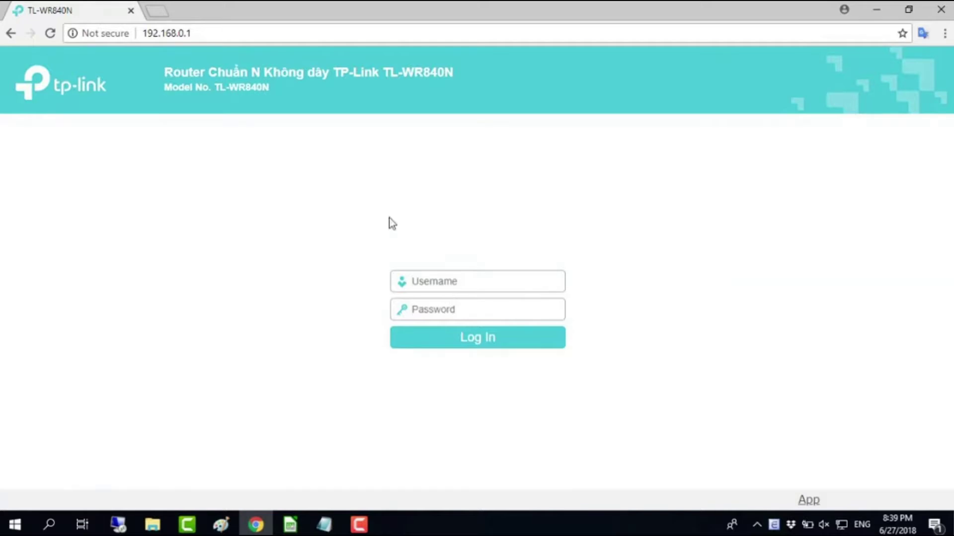
key("ctrl+t")
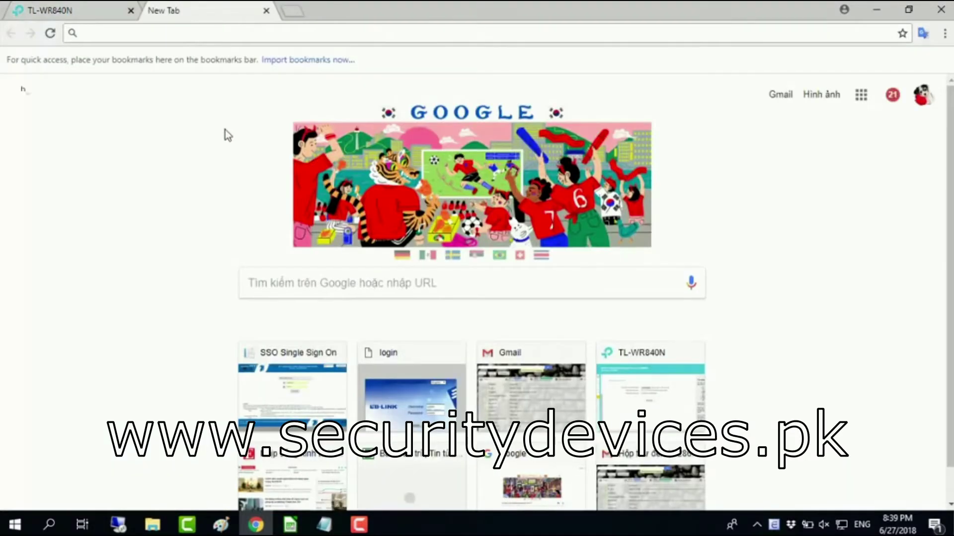
type("tplin")
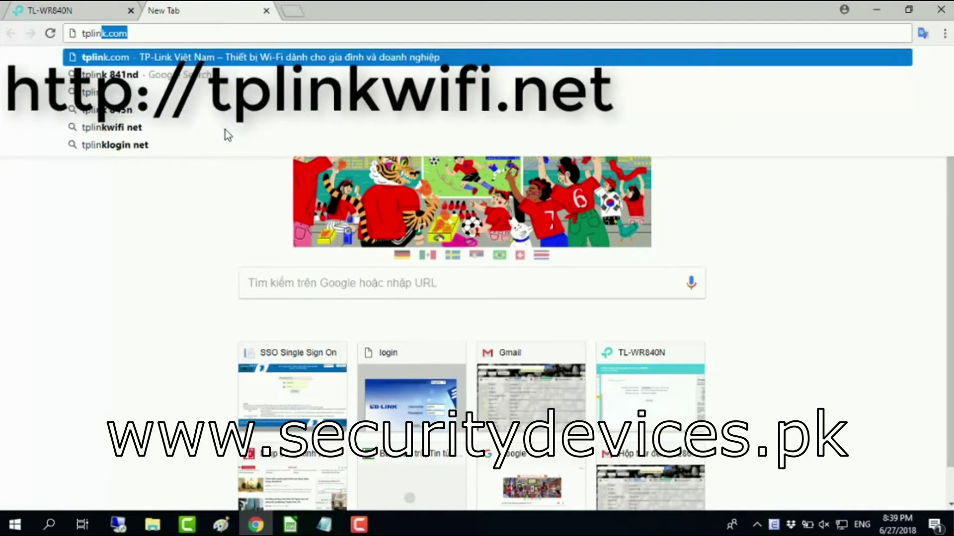
type("kwifi.net")
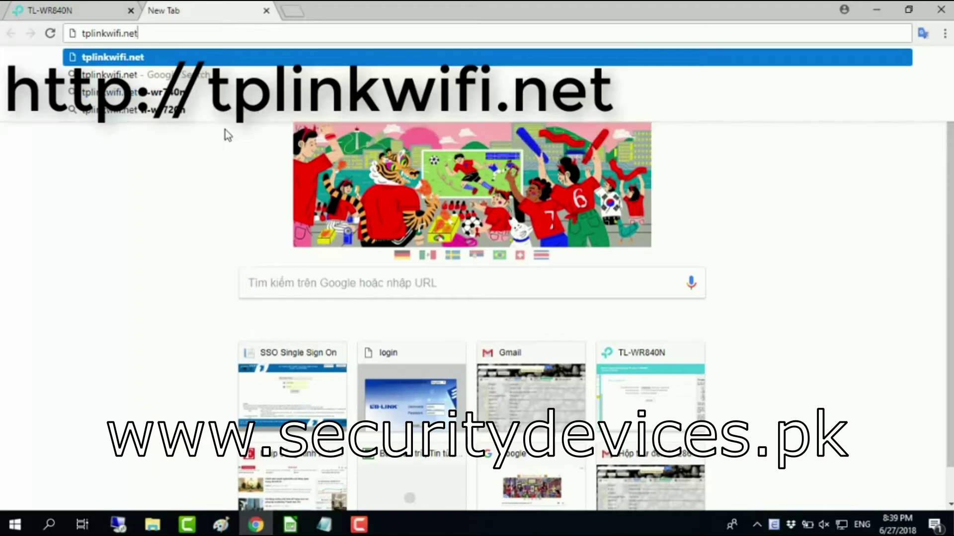
key("Return")
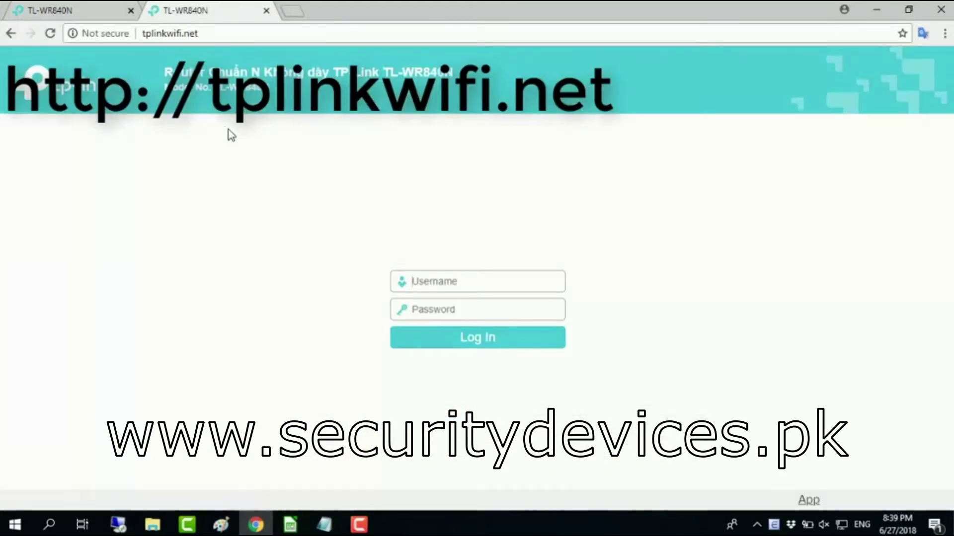
left_click(87, 15)
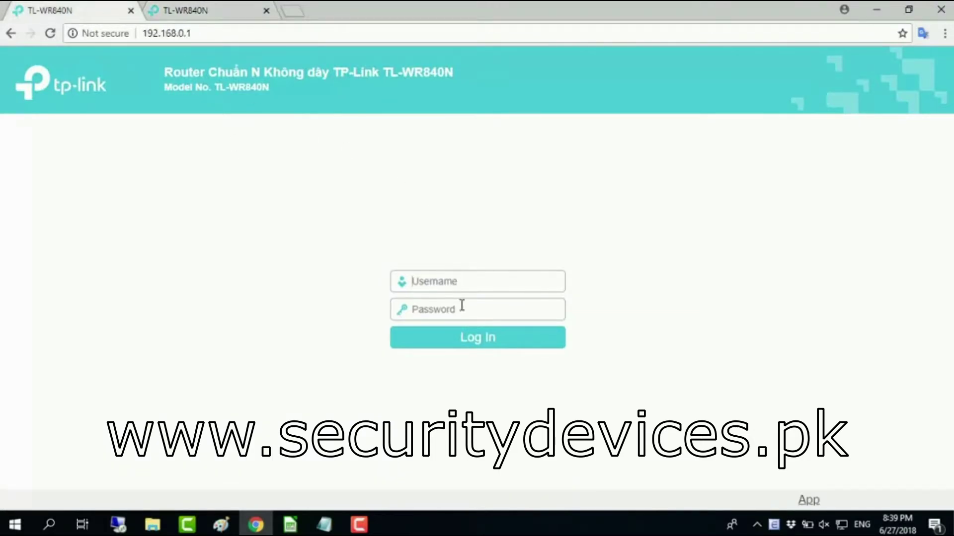
- Log in as admin with the default password and return the page zoom to 100%
left_click(511, 283)
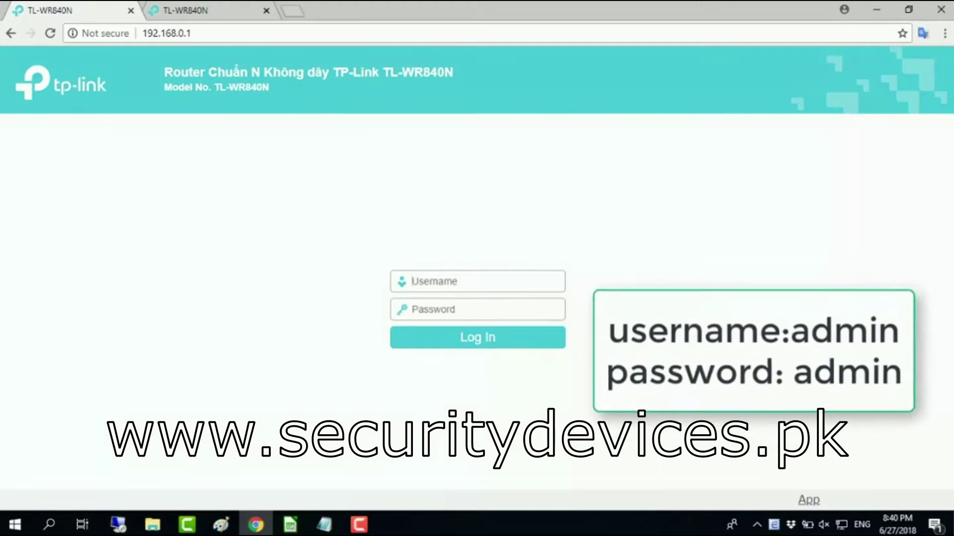
type("admin")
key("Tab")
type("admin")
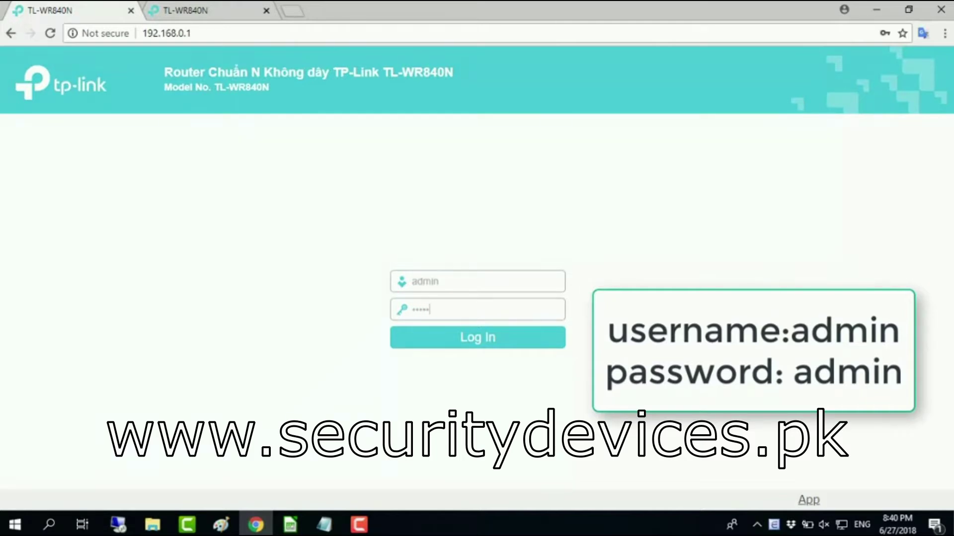
key("ctrl+plus")
key("ctrl+plus")
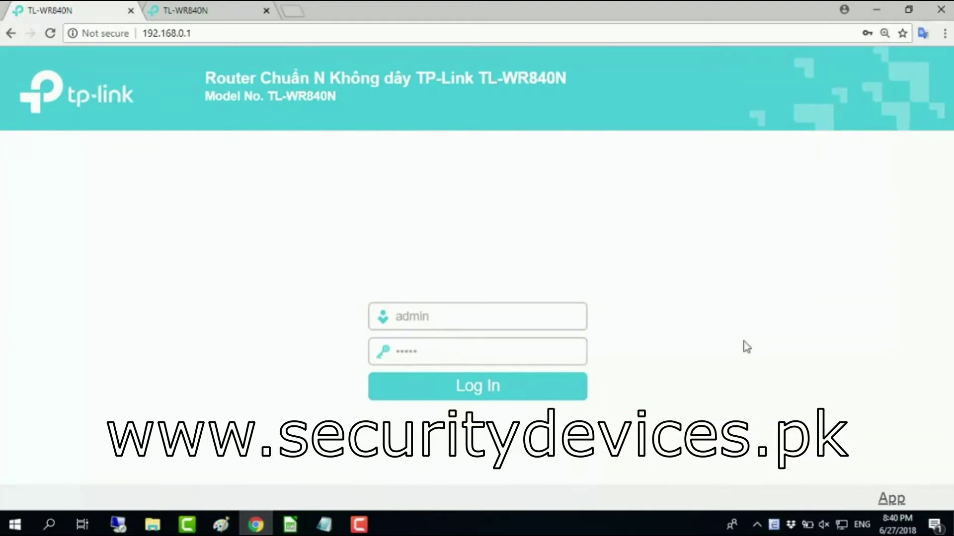
left_click(491, 396)
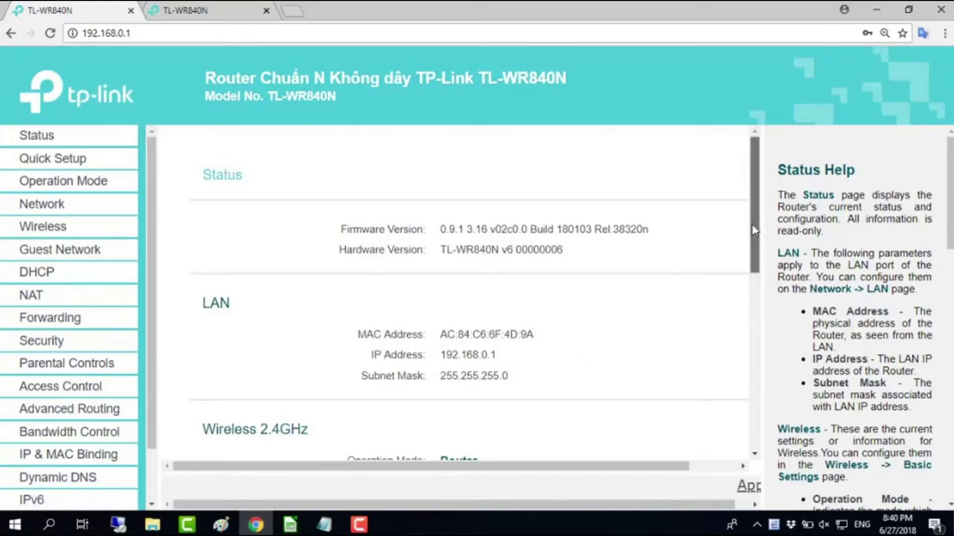
left_click_drag(753, 230, 753, 231)
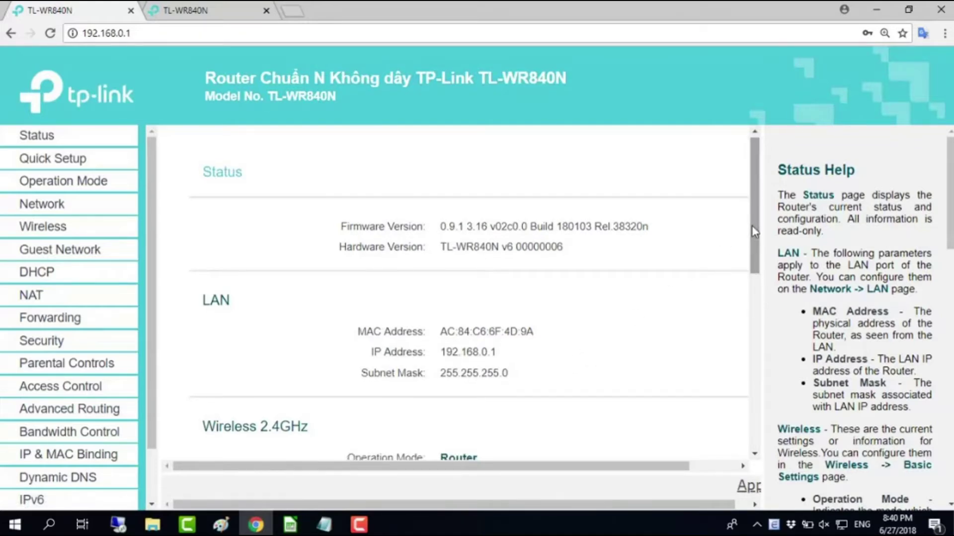
key("ctrl+minus")
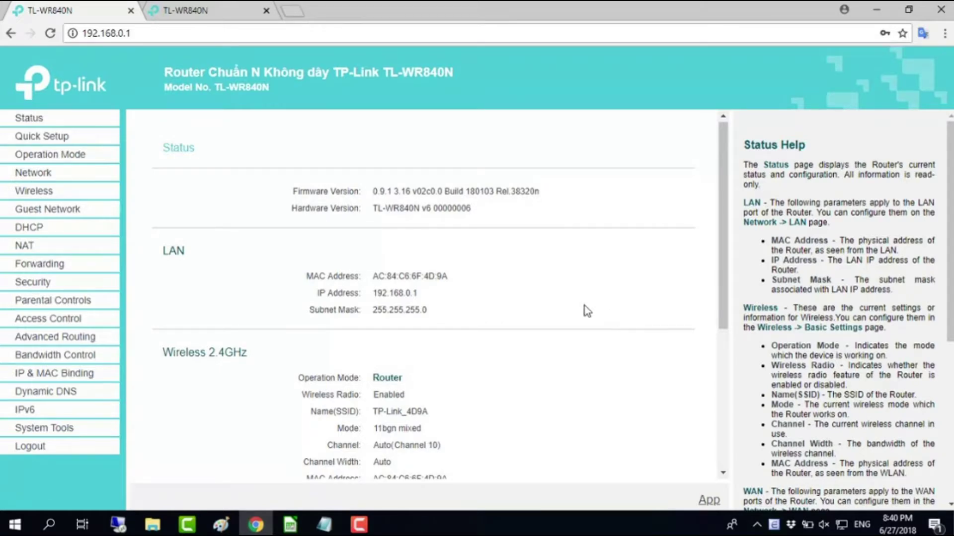
- On the Operation Mode page, confirm Wireless Router is selected and save it
left_click(79, 157)
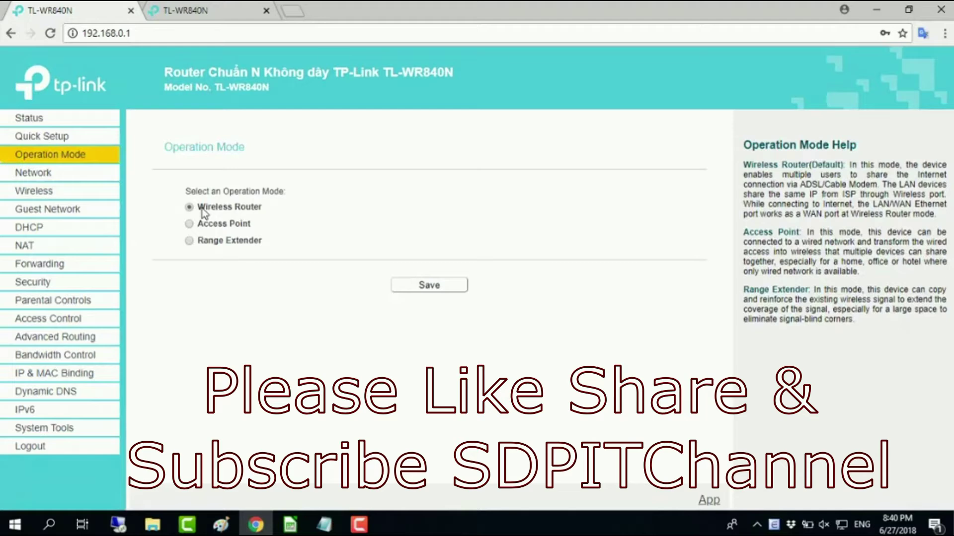
left_click_drag(201, 208, 272, 207)
left_click(281, 217)
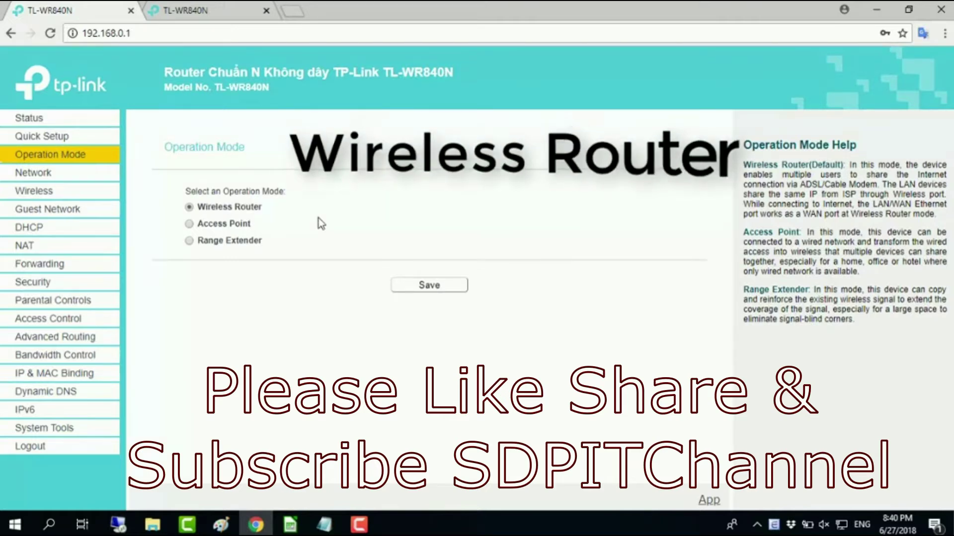
key("ctrl+plus")
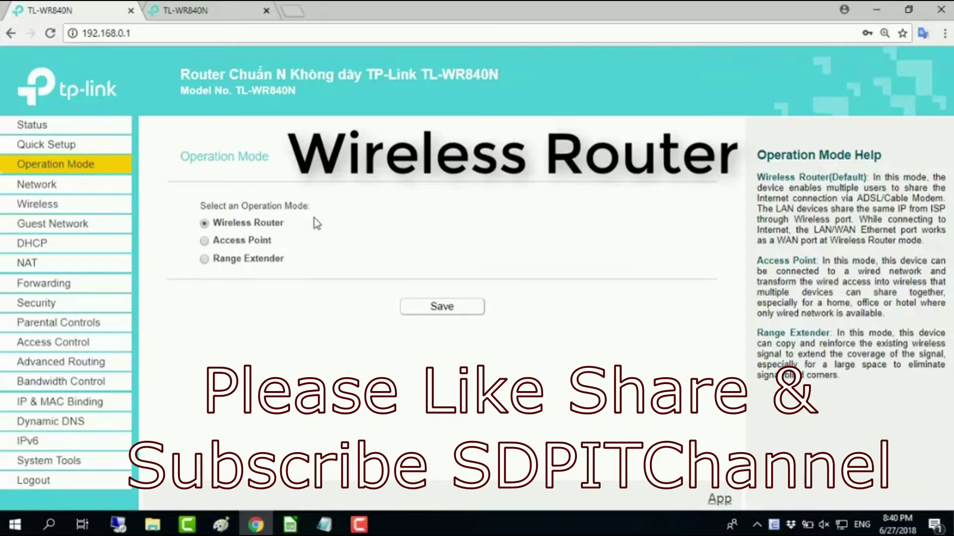
left_click_drag(214, 223, 286, 226)
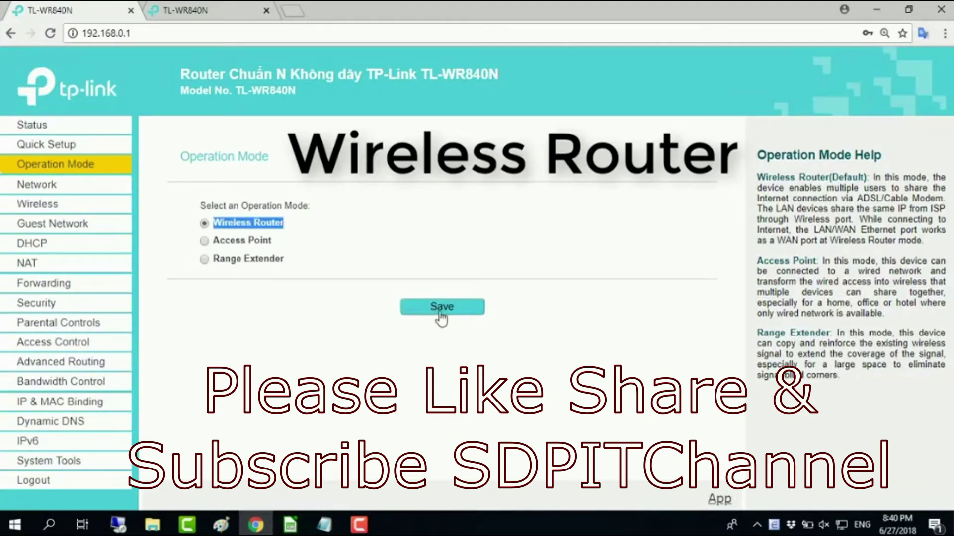
left_click(342, 330)
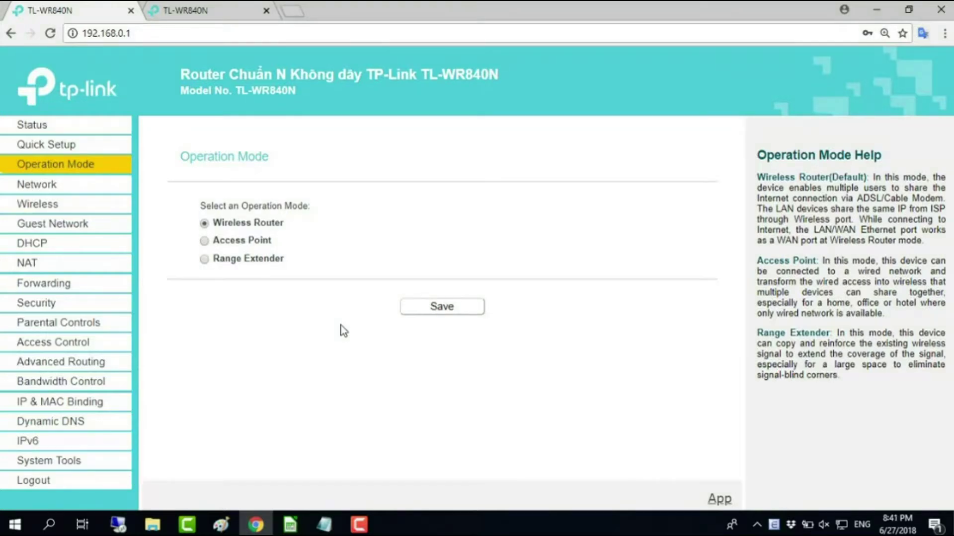
- Choose Dynamic IP as the connection type on the Network > WAN page
left_click(55, 189)
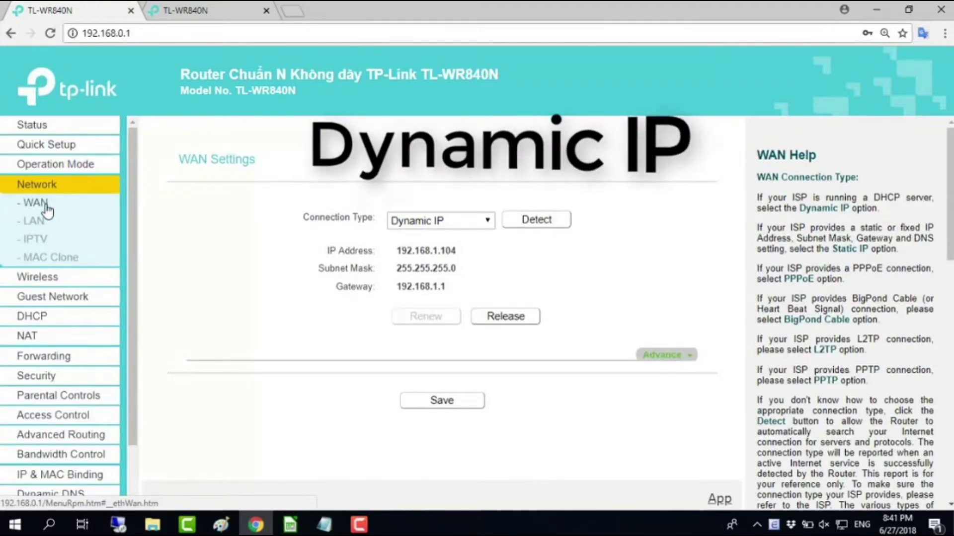
left_click(487, 223)
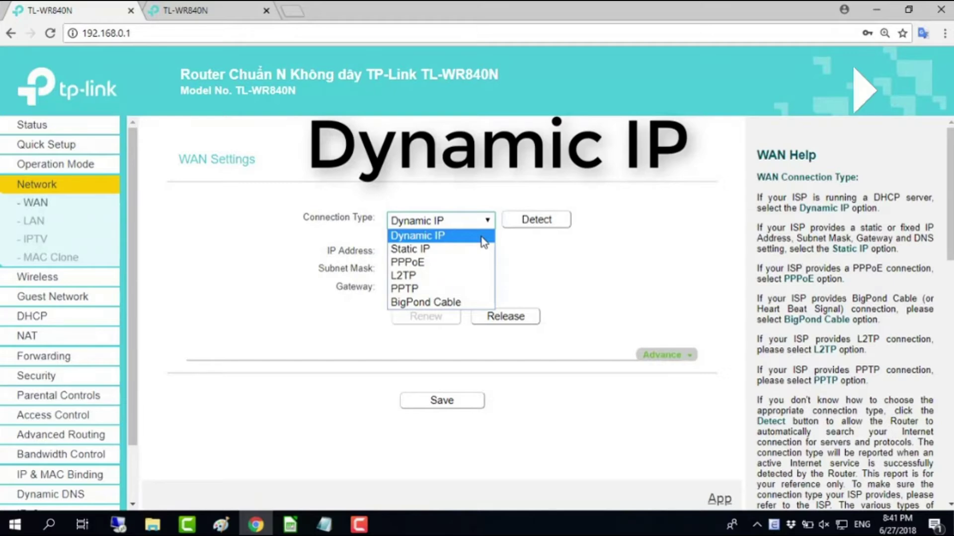
left_click(481, 237)
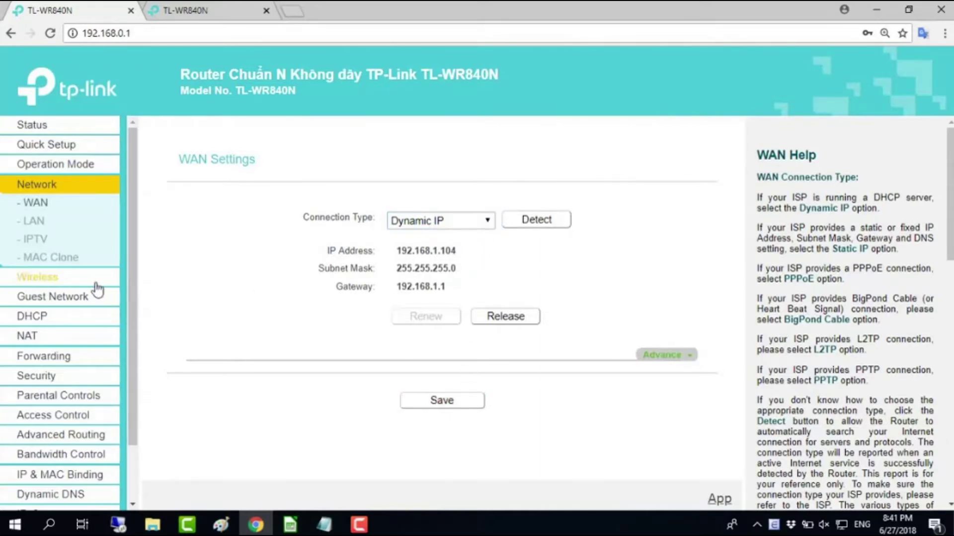
- Change the SSID from TP-Link_4D9A to TP-Link_NETVN, keep United States as region, and save
left_click(66, 286)
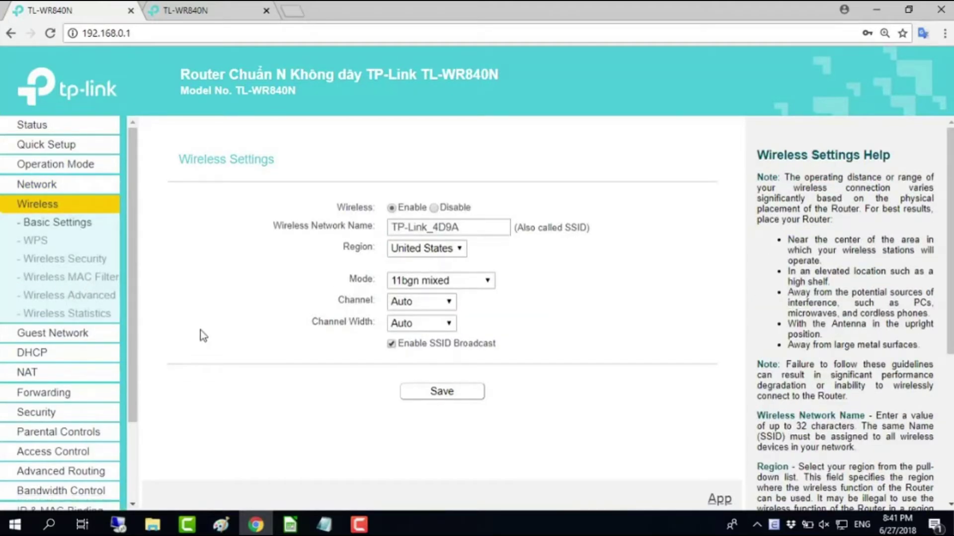
left_click_drag(505, 228, 391, 229)
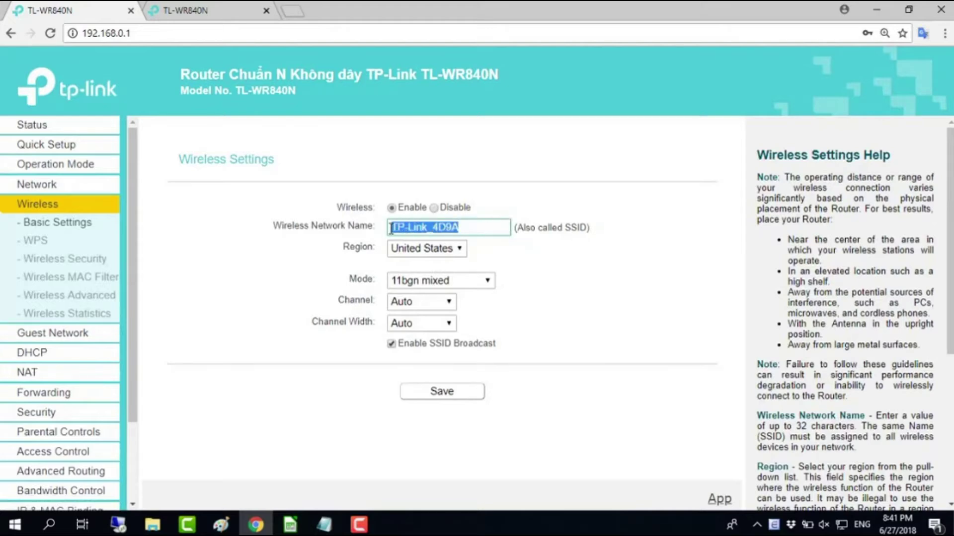
left_click(469, 227)
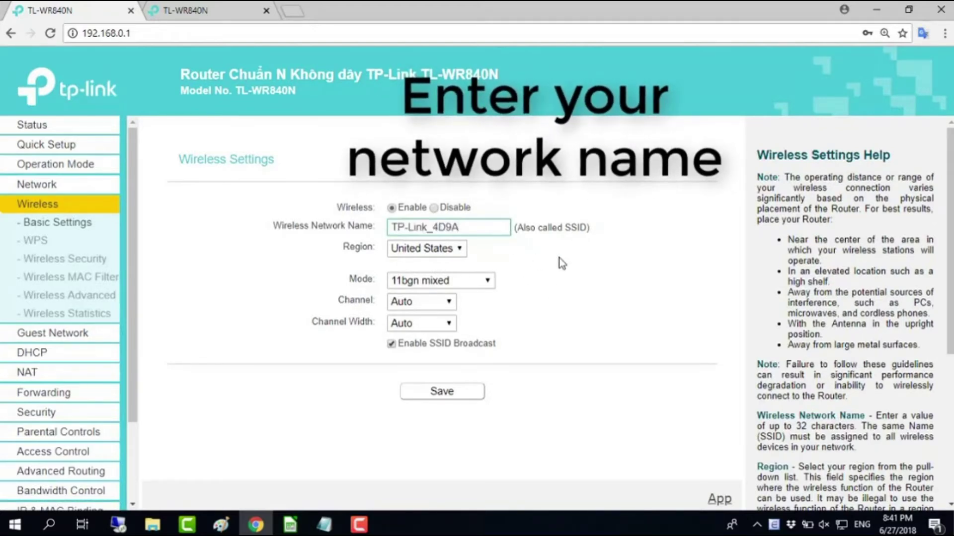
key("BackSpace")
key("BackSpace")
key("BackSpace")
key("BackSpace")
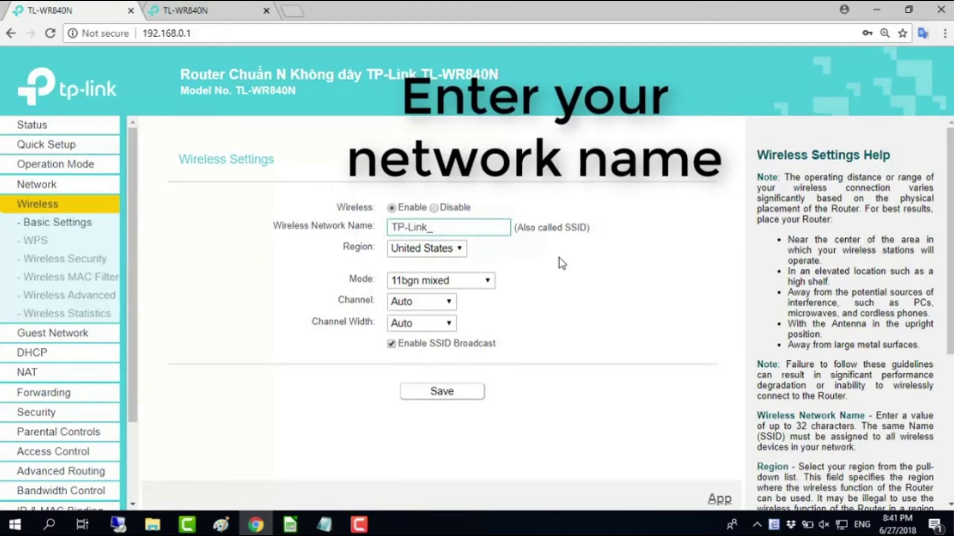
type("NETVN")
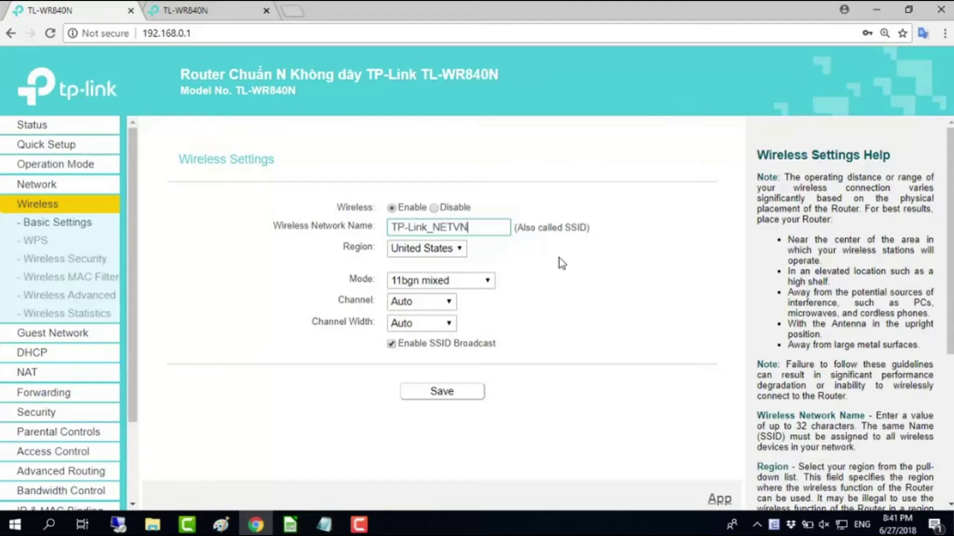
left_click(503, 262)
left_click(461, 250)
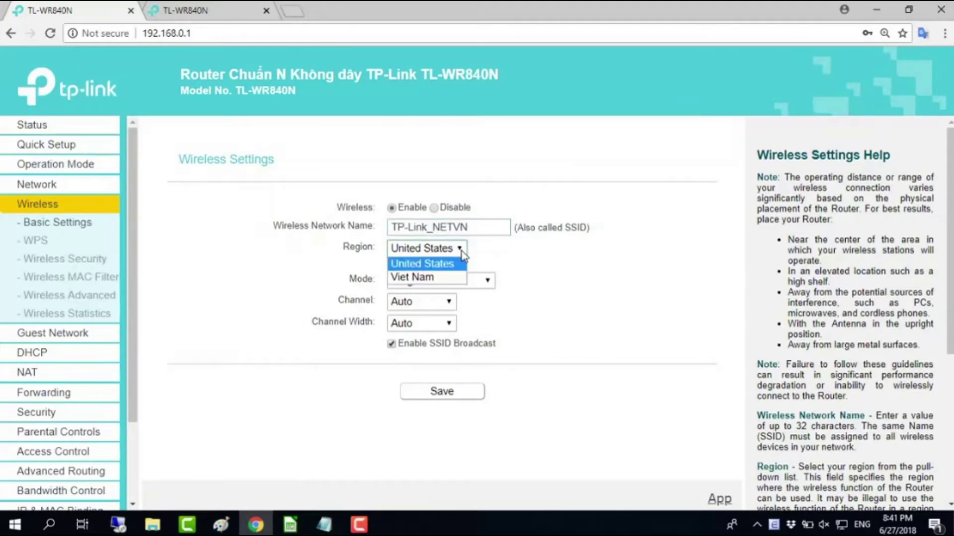
left_click(460, 264)
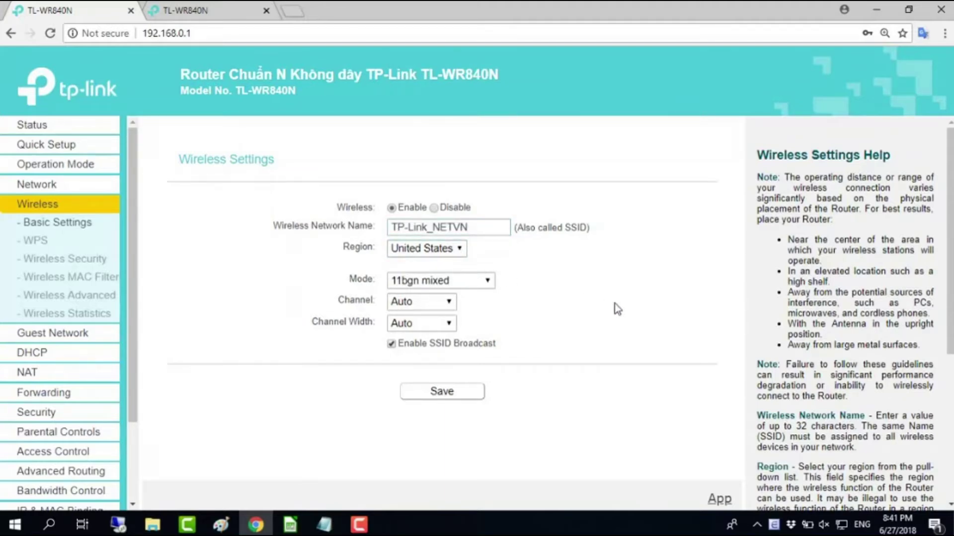
left_click(451, 403)
- Keep WPA/WPA2-Personal with WPA2-PSK and AES, enter a new wireless password, and save
left_click(93, 264)
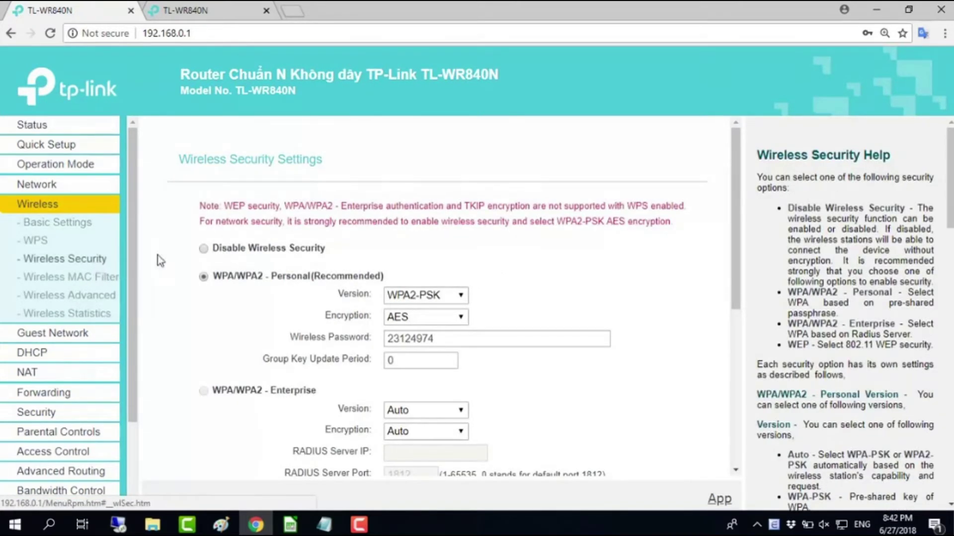
left_click_drag(214, 276, 396, 280)
left_click(420, 281)
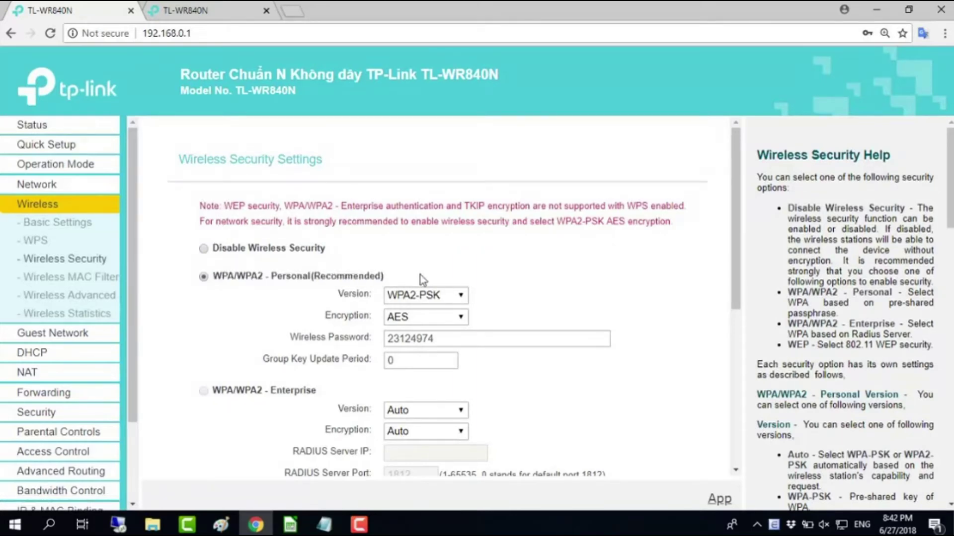
left_click(465, 339)
left_click_drag(464, 339, 386, 339)
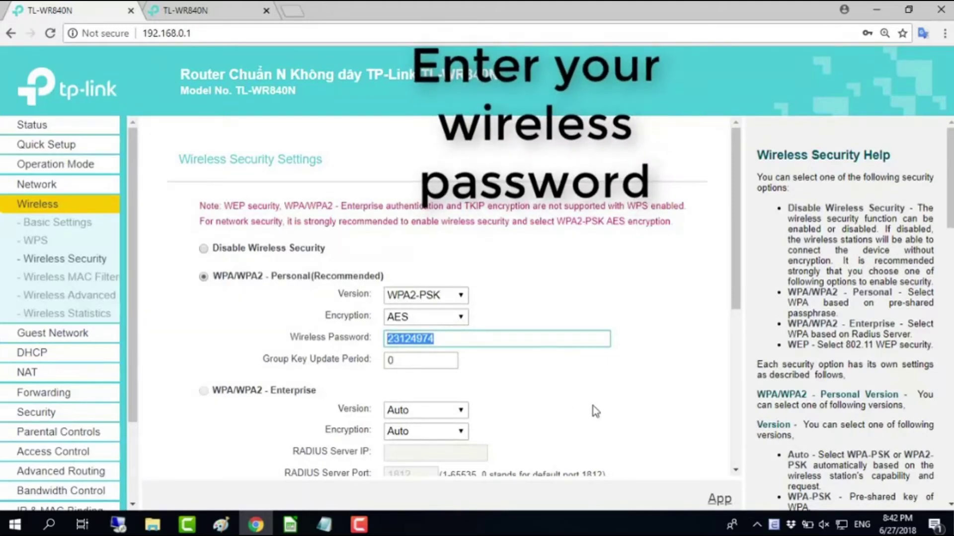
type("1234")
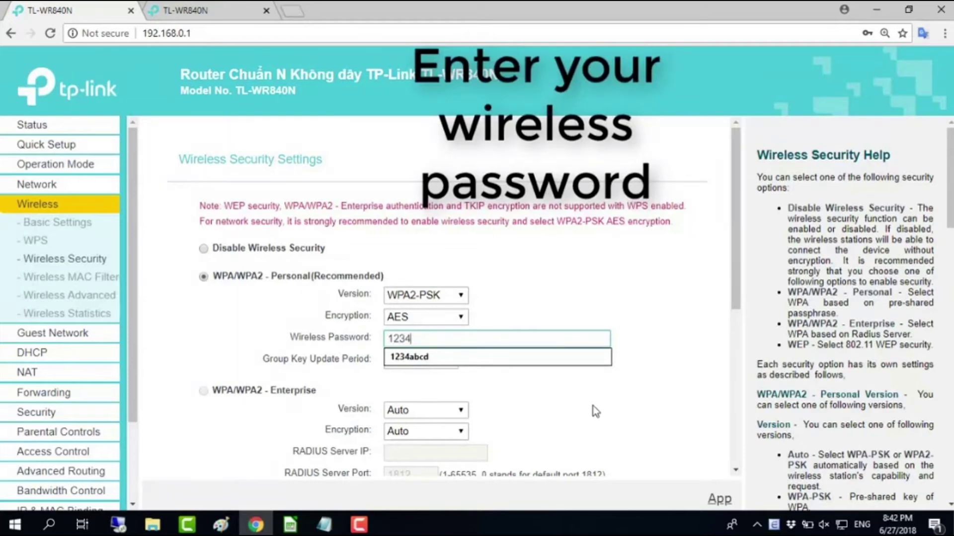
type("5678")
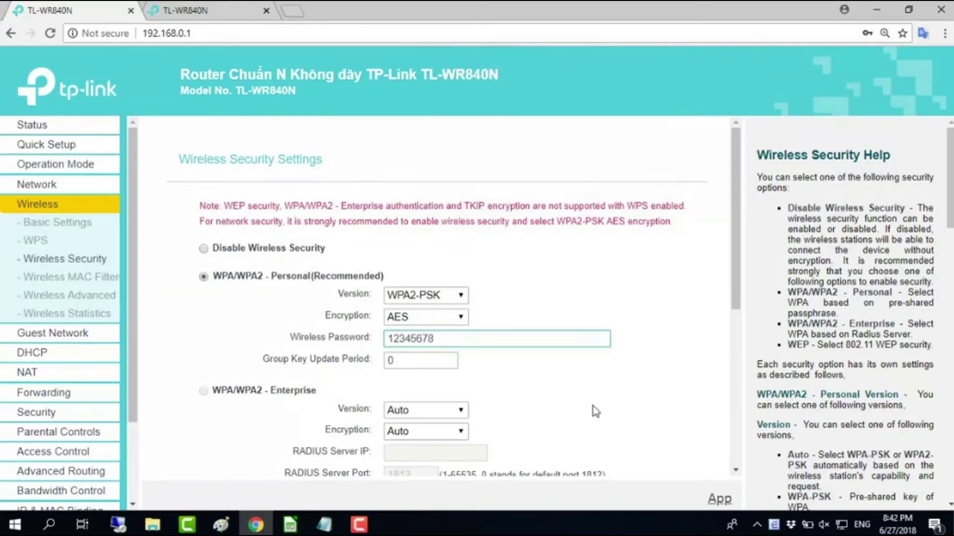
left_click(553, 379)
left_click_drag(435, 339, 374, 341)
left_click(525, 380)
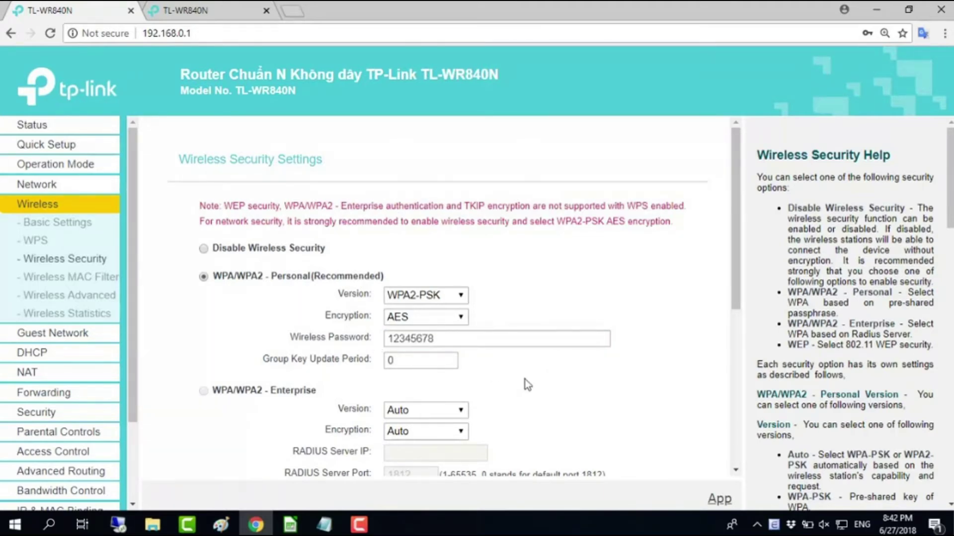
left_click_drag(734, 281, 736, 453)
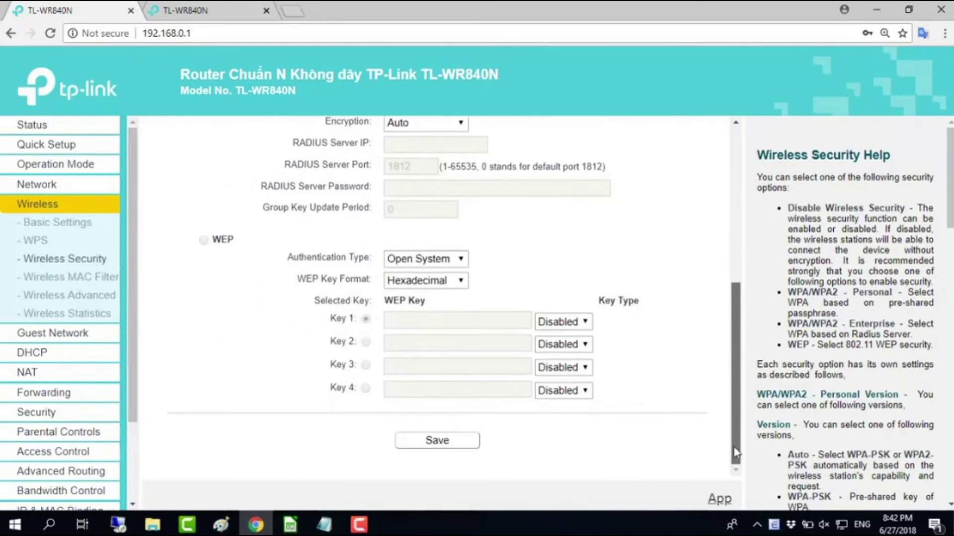
left_click(454, 452)
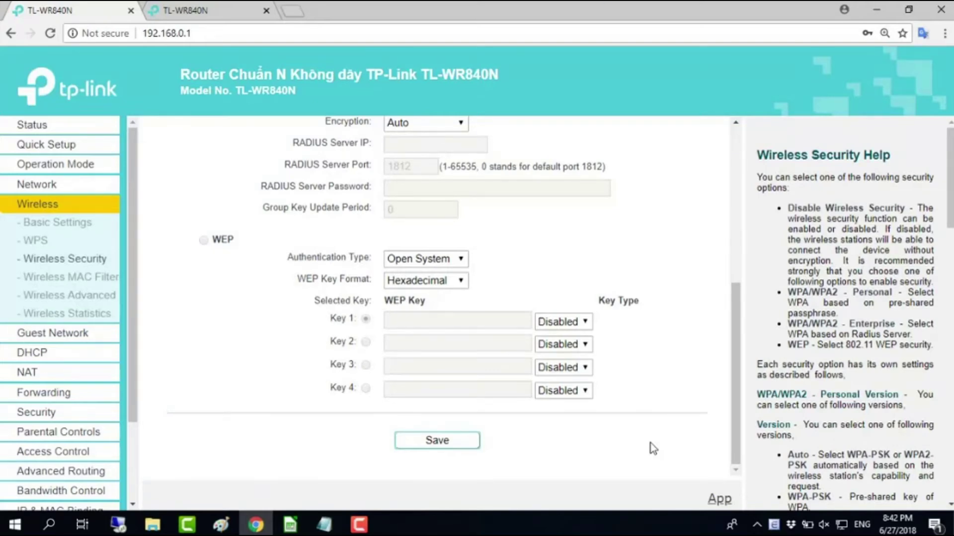
- Minimise the Chrome window to reveal the Windows desktop
left_click(876, 9)
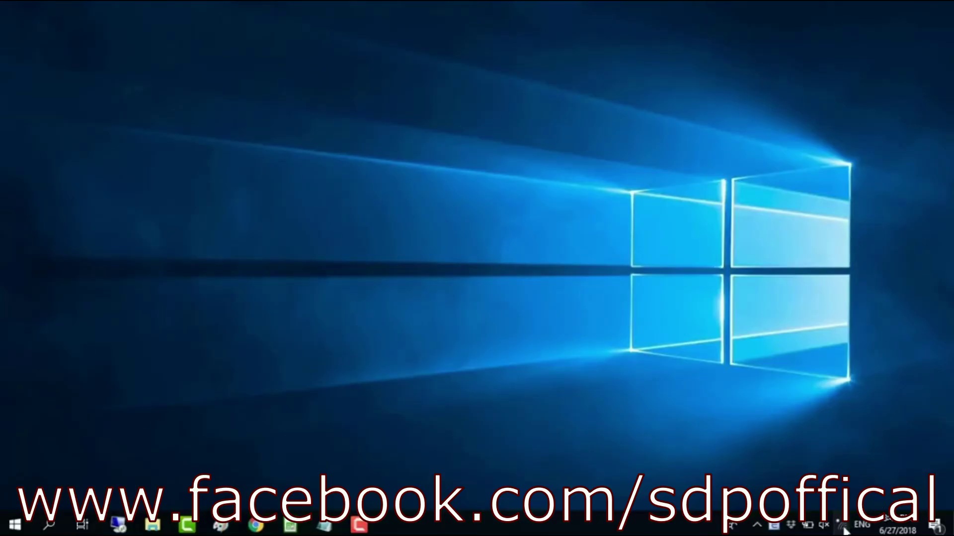
- Join TP-Link_NETVN from the network flyout using the new security key, then return to Chrome
left_click(841, 526)
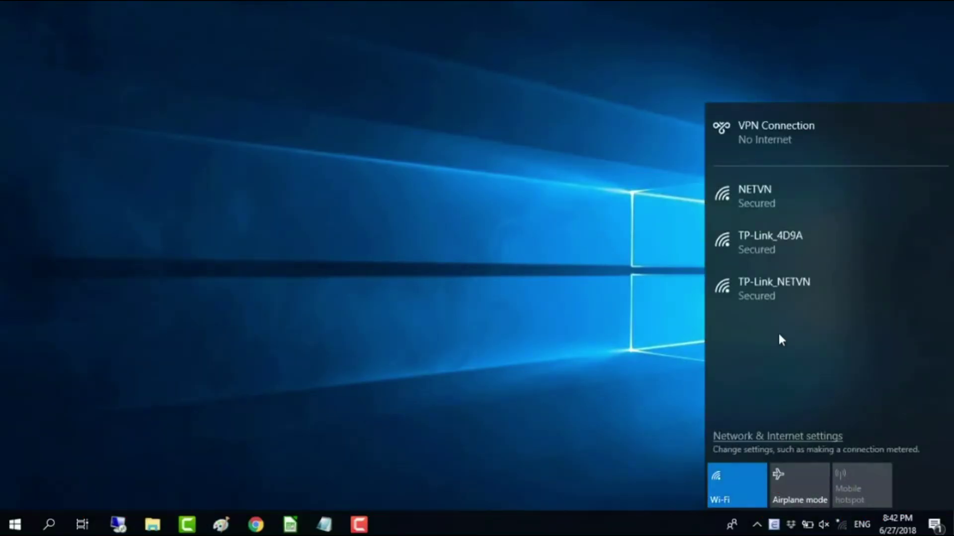
left_click(796, 291)
left_click(872, 356)
type("•••••")
type("678")
left_click(939, 342)
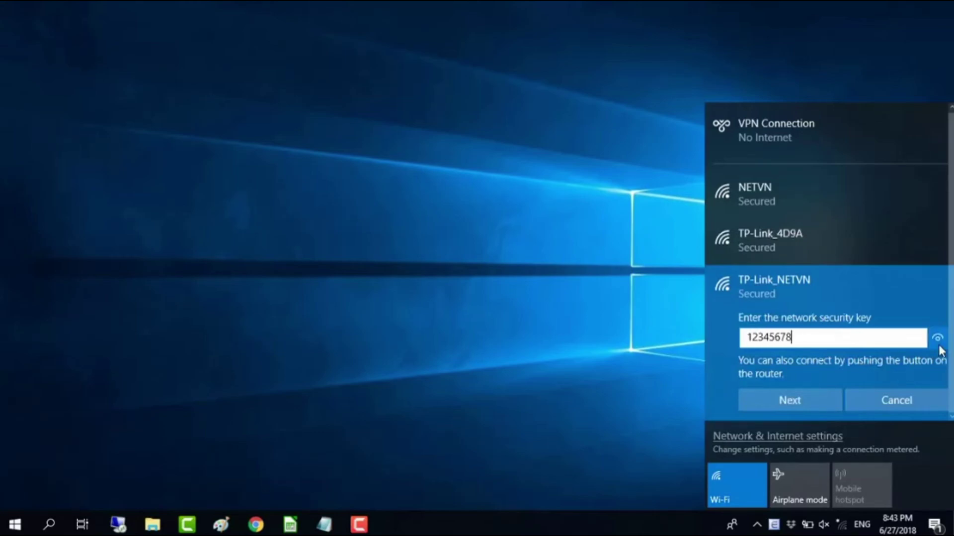
left_click(823, 398)
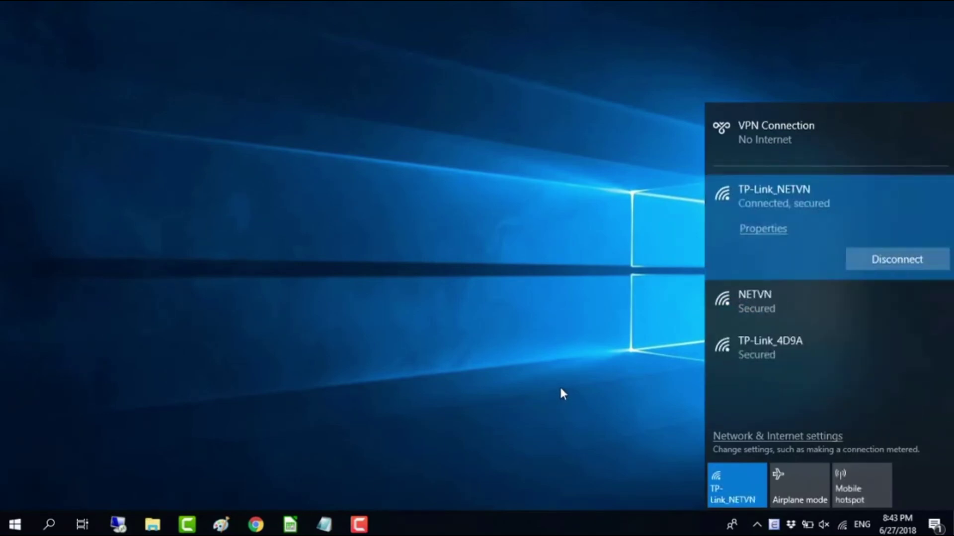
left_click(561, 389)
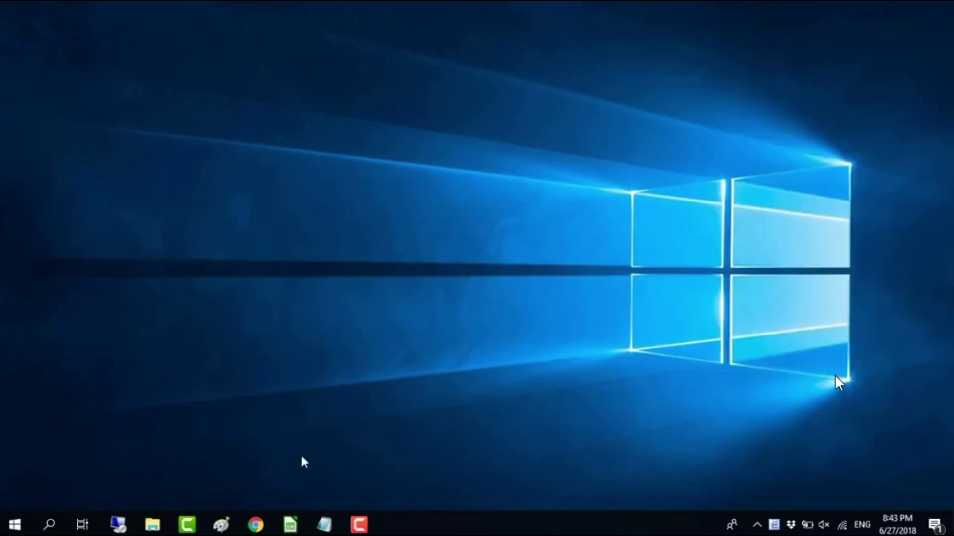
left_click(255, 525)
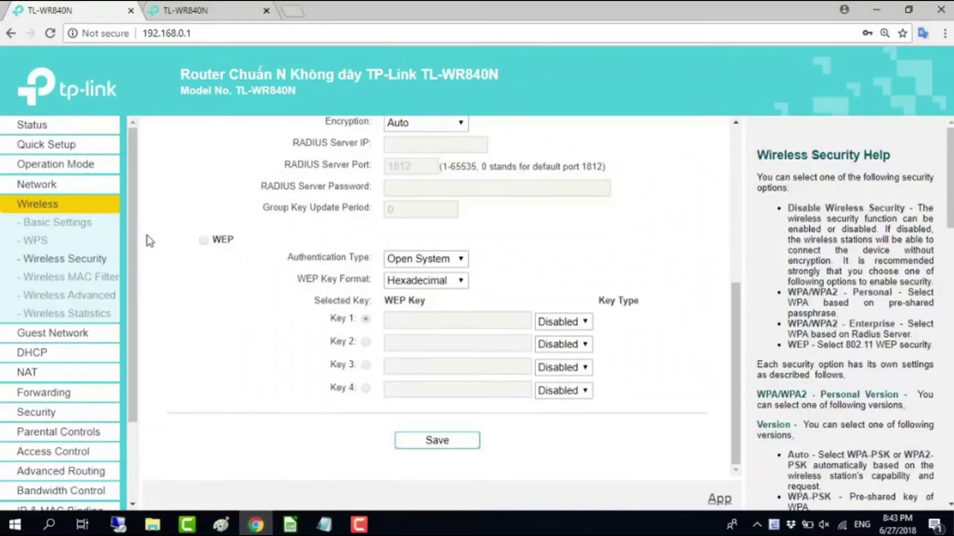
- Reload the Status page to show Wireless 2.4GHz enabled, broadcasting TP-Link_NETVN on Channel 4
left_click(41, 127)
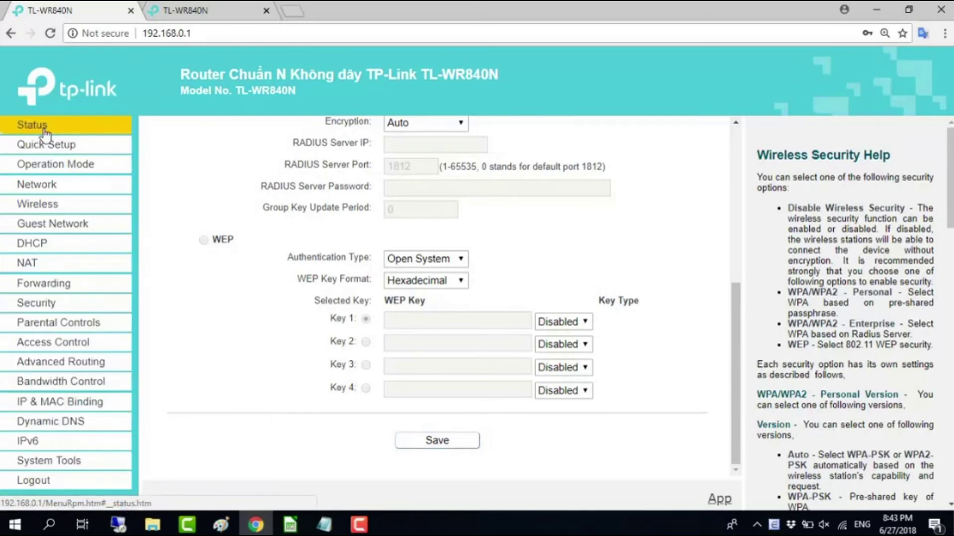
left_click_drag(734, 373, 735, 363)
left_click(50, 33)
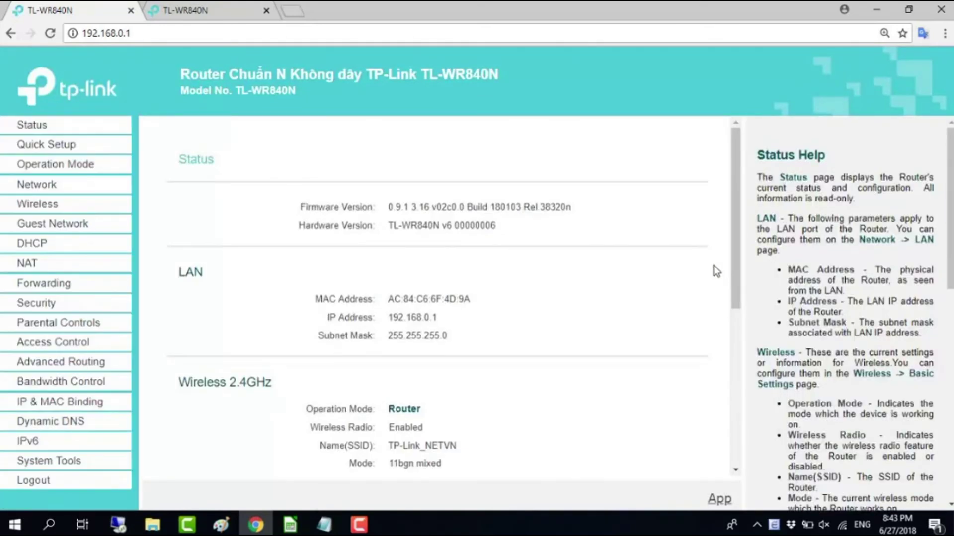
left_click_drag(732, 250, 733, 294)
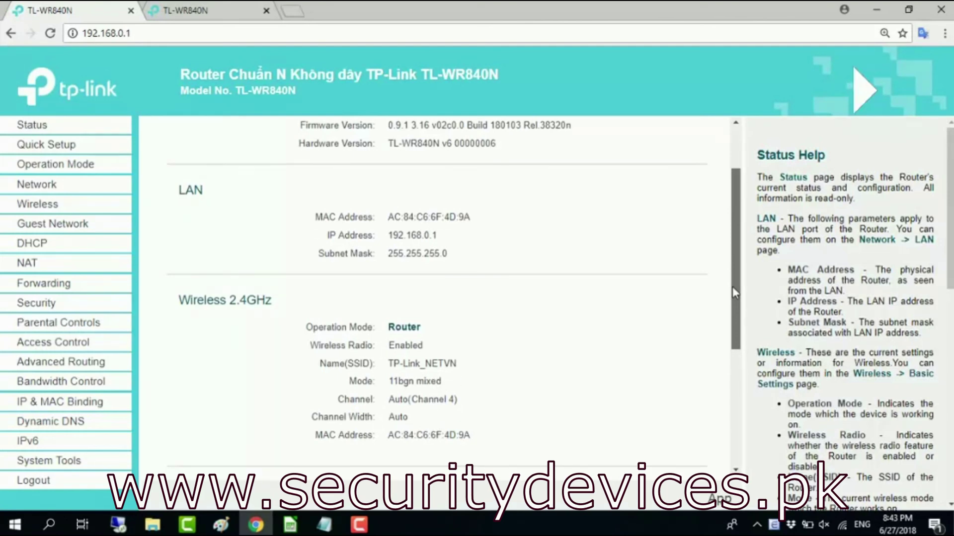
left_click_drag(179, 301, 506, 433)
left_click(565, 428)
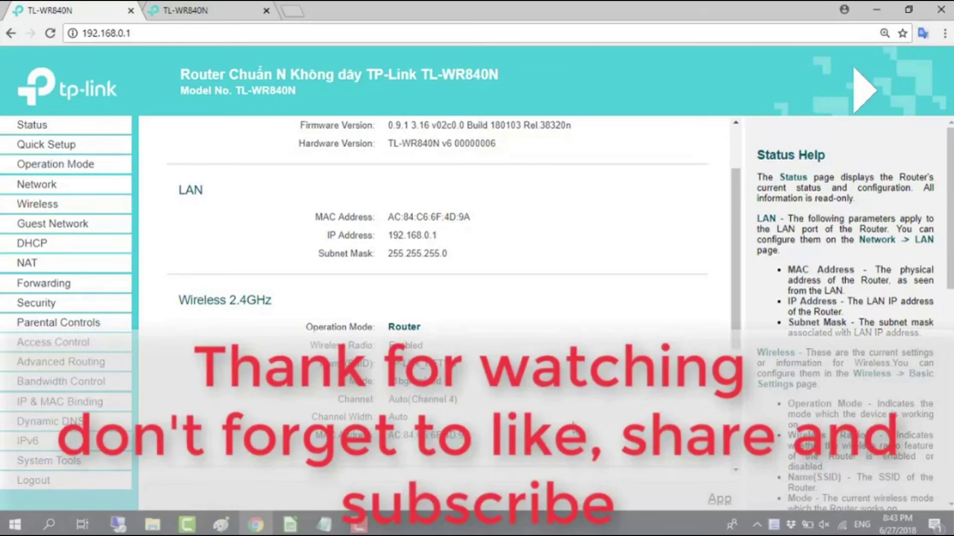
- Open a new tab and type Y to autocomplete youtube.com
left_click(293, 12)
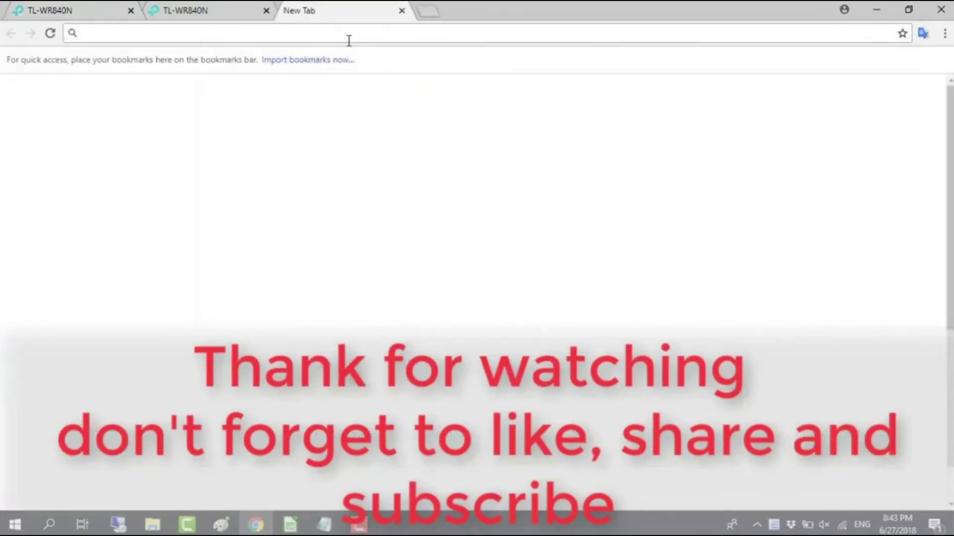
type("Y")
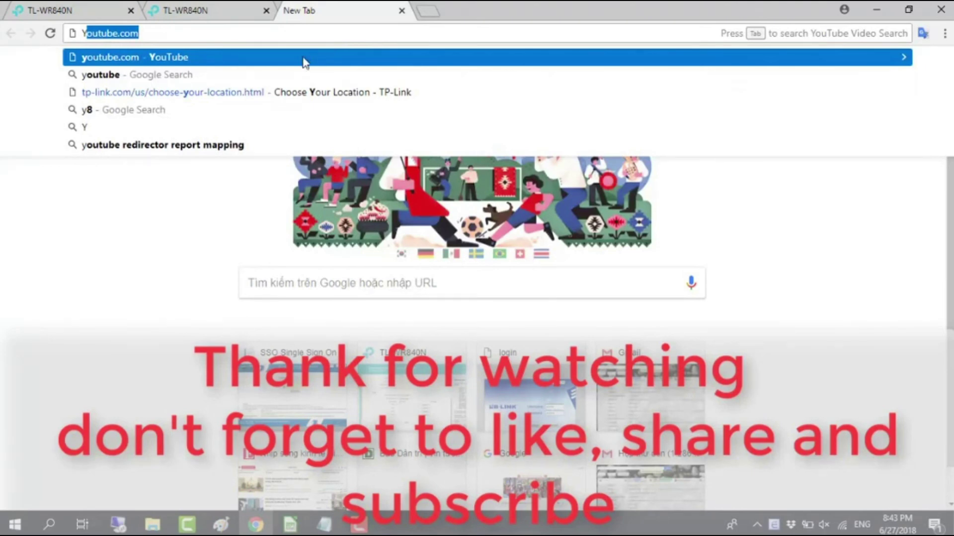